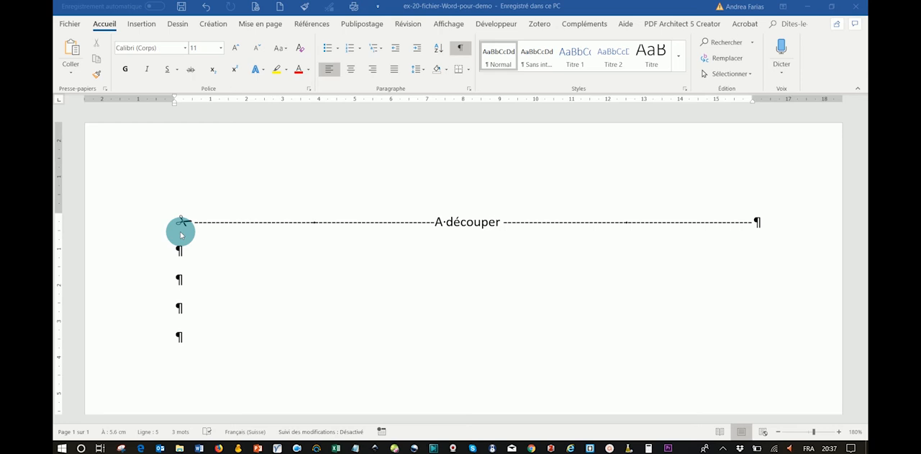
Insert the open scissors symbol from the Wingdings font (character code 34) into the empty paragraph on line 4
{"action": "left_click", "coordinate": [178, 311]}
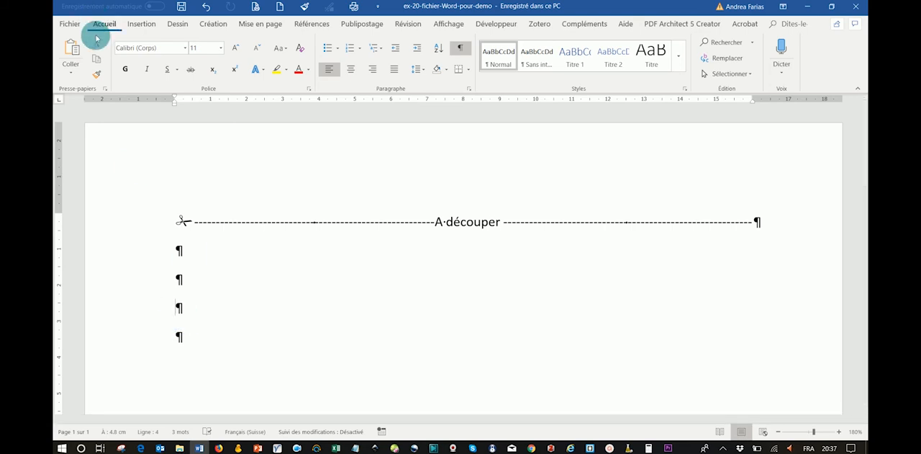
{"action": "left_click", "coordinate": [142, 24]}
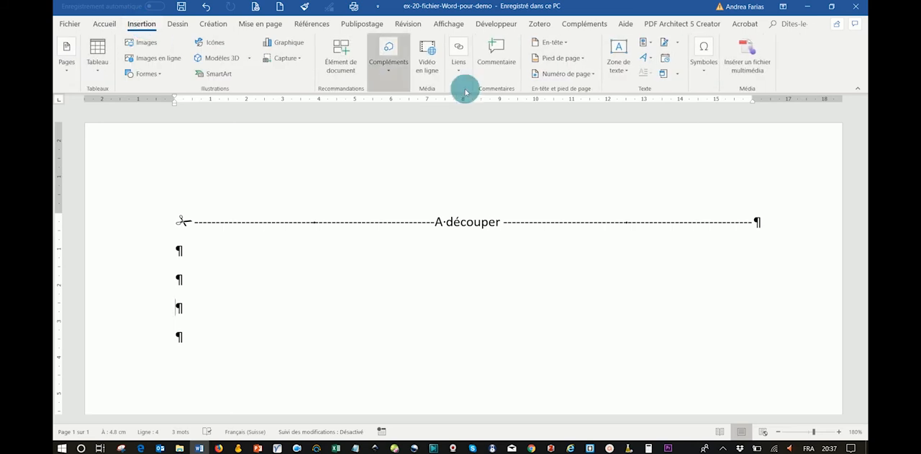
{"action": "left_click", "coordinate": [705, 72]}
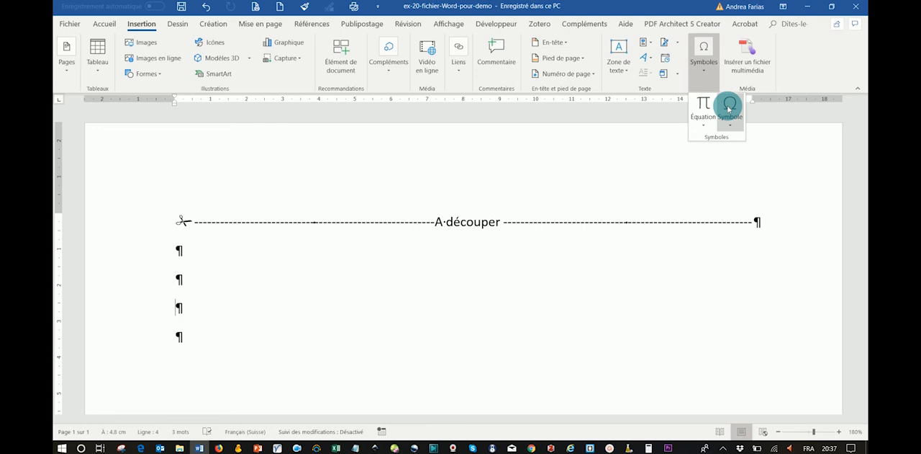
{"action": "left_click", "coordinate": [729, 108]}
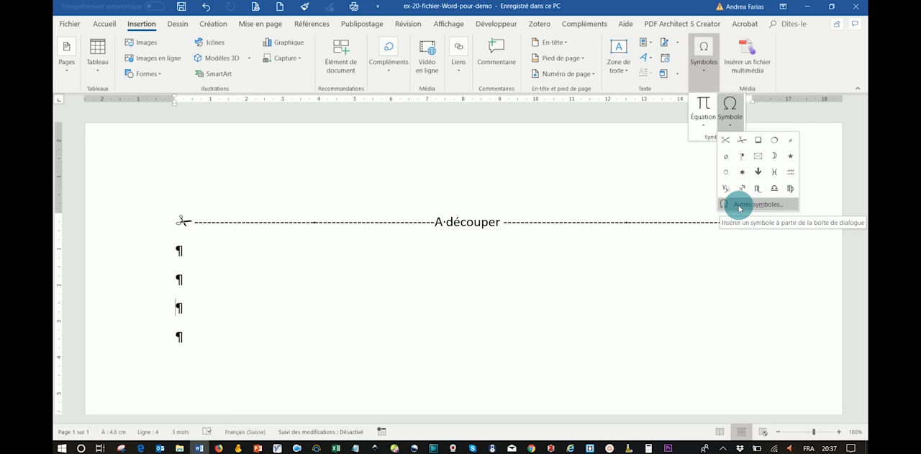
{"action": "left_click", "coordinate": [739, 205]}
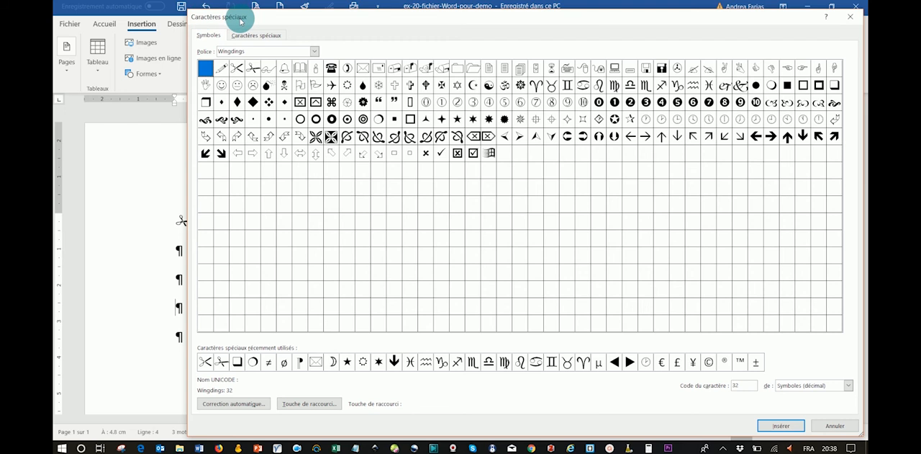
{"action": "left_click", "coordinate": [314, 54]}
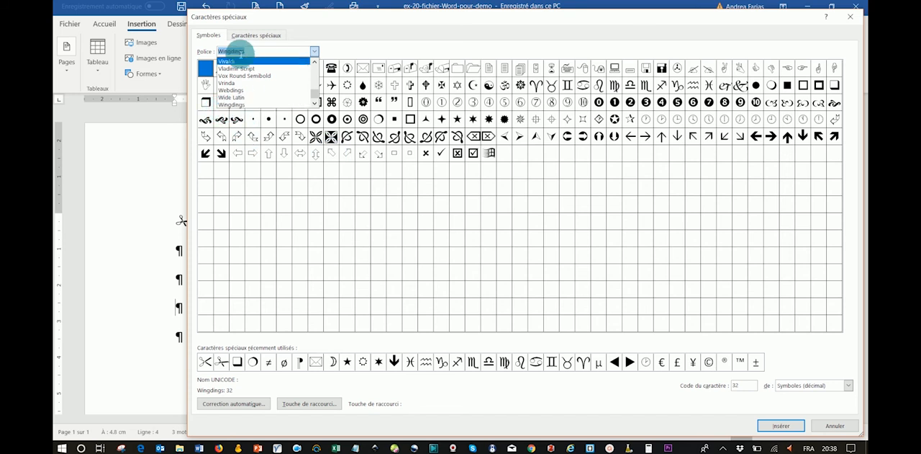
{"action": "left_click", "coordinate": [235, 105]}
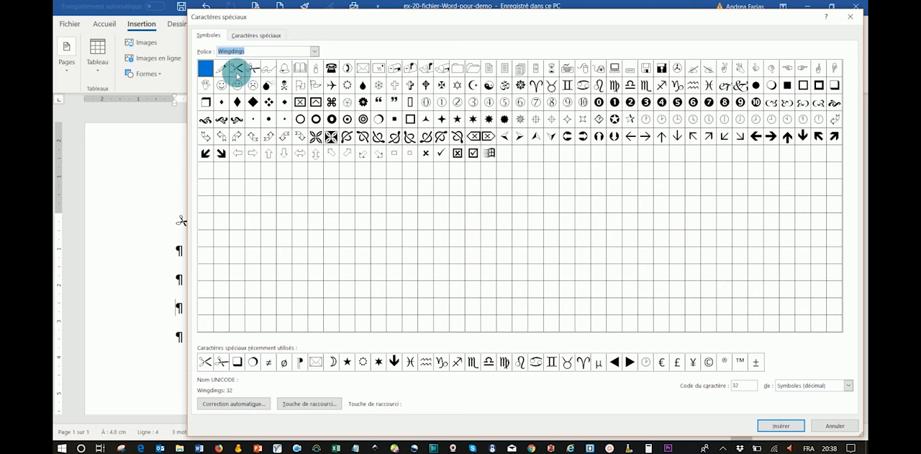
{"action": "left_click", "coordinate": [238, 69]}
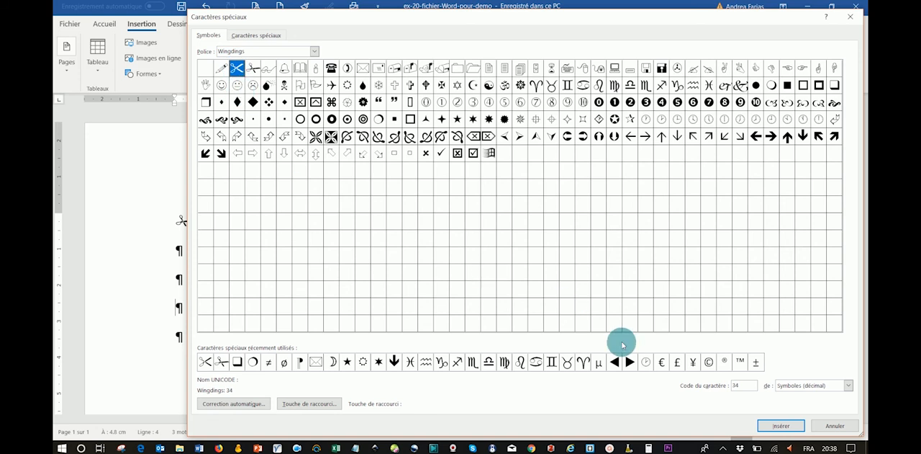
{"action": "left_click", "coordinate": [770, 426]}
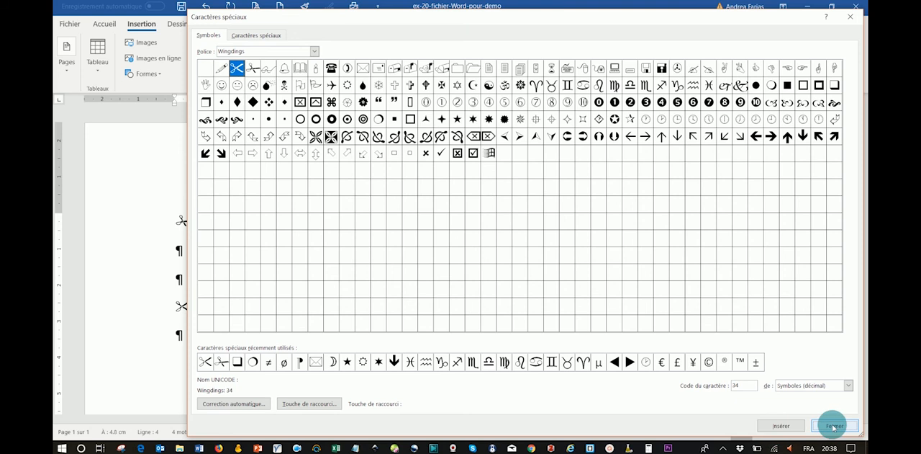
{"action": "left_click", "coordinate": [833, 426]}
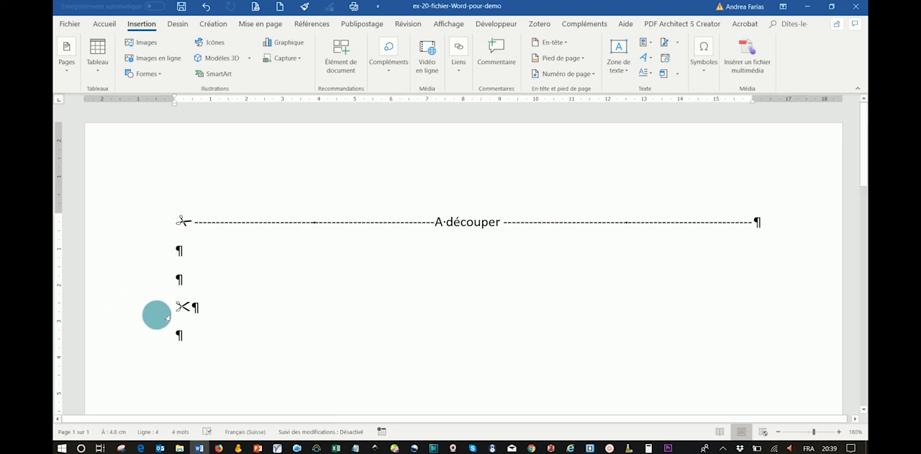
Define a right-aligned tab stop at 9 cm with dashed leader style 3 for the new scissors line
{"action": "left_click", "coordinate": [104, 23]}
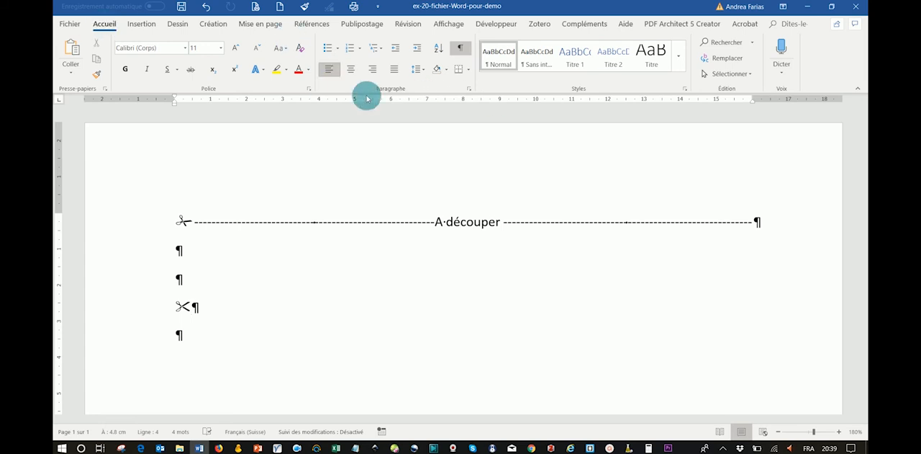
{"action": "left_click", "coordinate": [468, 89]}
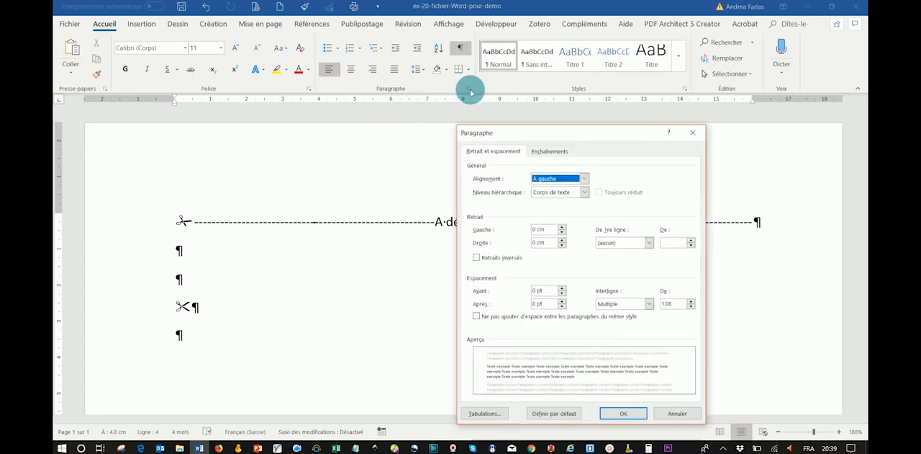
{"action": "left_click", "coordinate": [476, 415]}
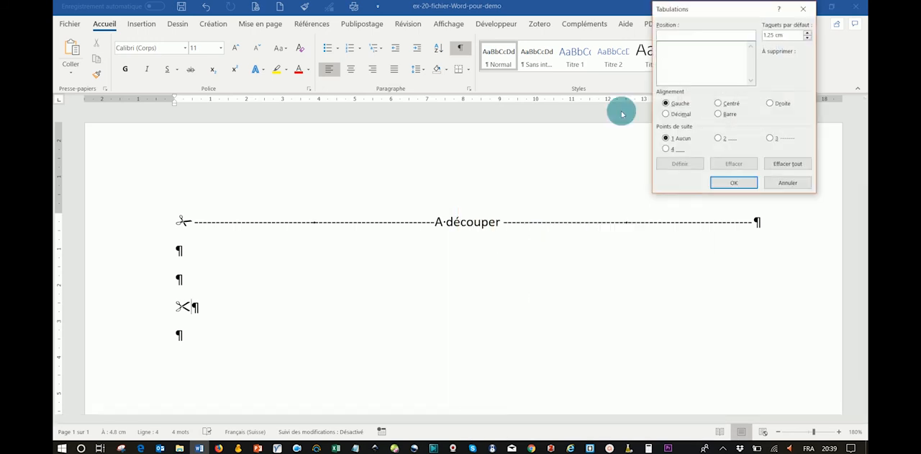
{"action": "left_click_drag", "start_coordinate": [712, 10], "coordinate": [735, 144]}
{"action": "left_click_drag", "start_coordinate": [724, 208], "coordinate": [717, 257]}
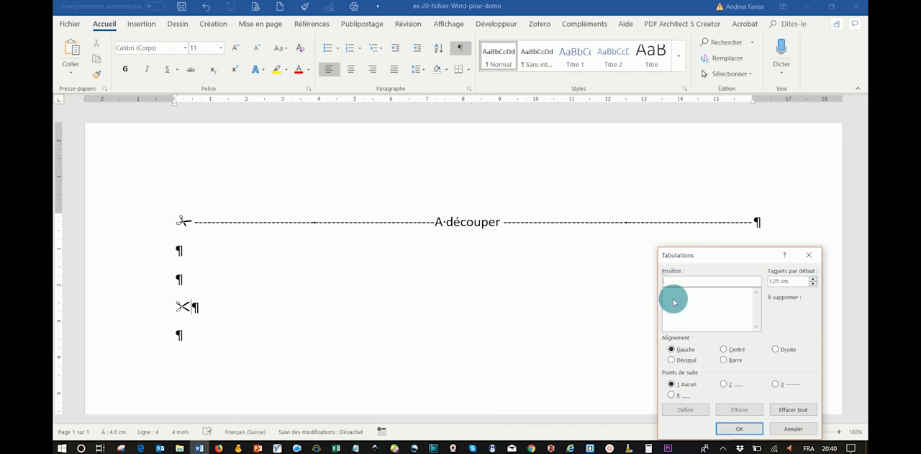
{"action": "left_click", "coordinate": [777, 349]}
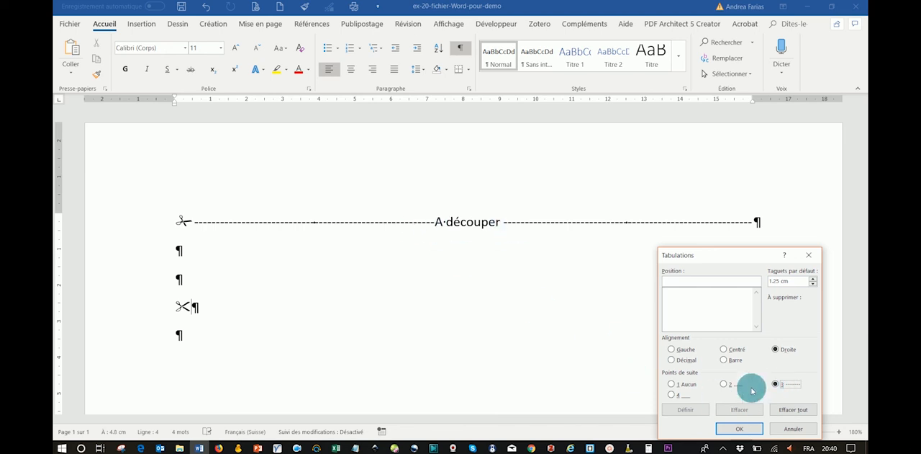
{"action": "left_click", "coordinate": [679, 284]}
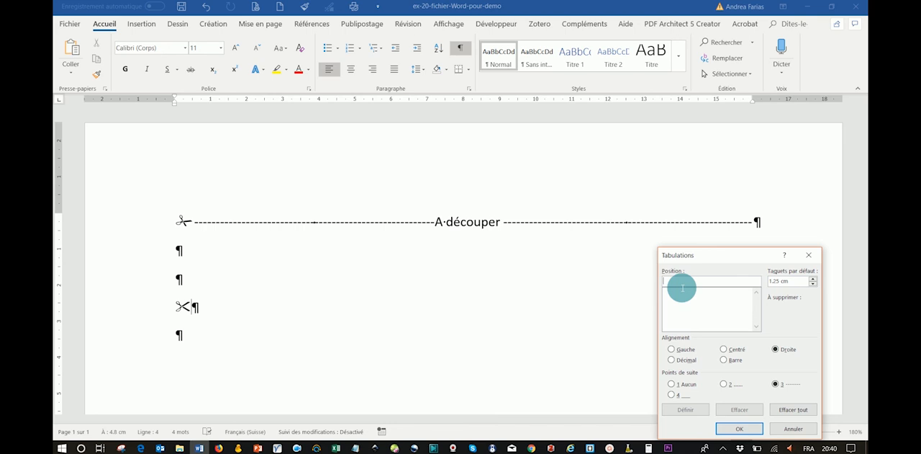
{"action": "type", "text": "9"}
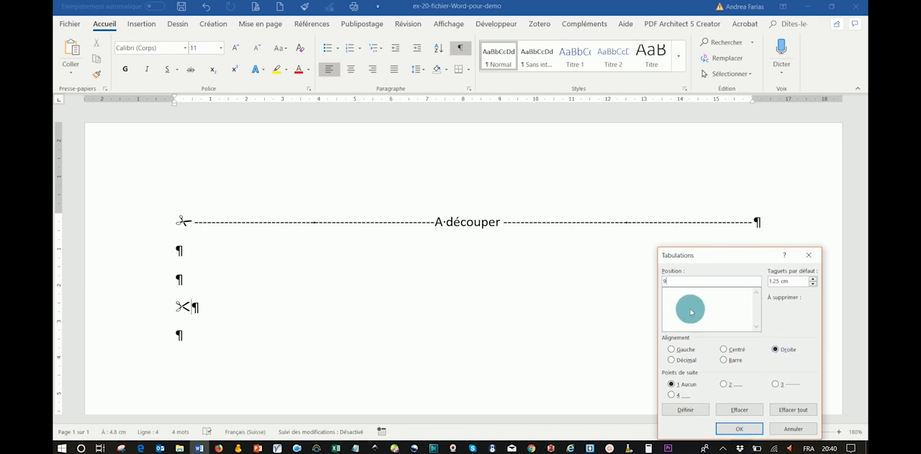
{"action": "left_click", "coordinate": [776, 385]}
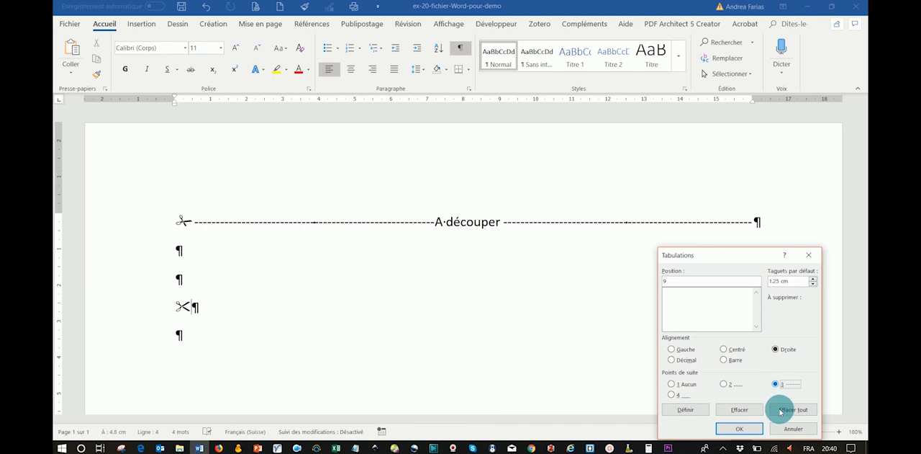
{"action": "left_click", "coordinate": [677, 409]}
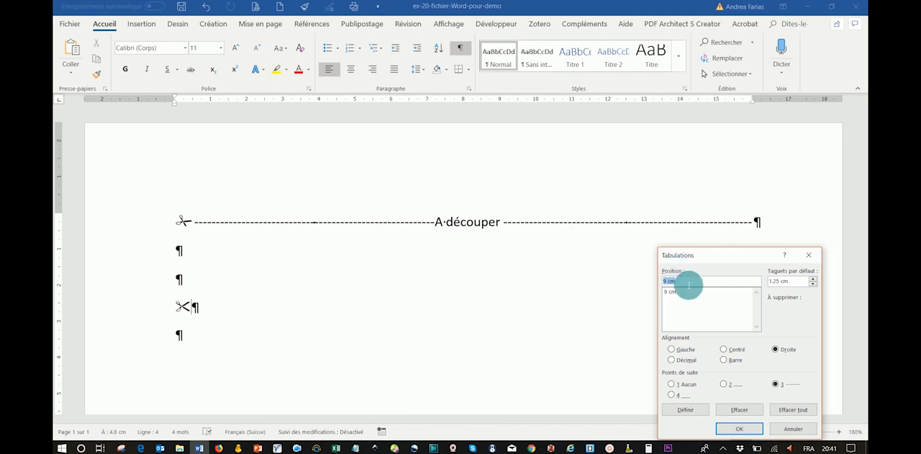
Add a second right-aligned tab stop at 16 cm with dashed leader style 3 and apply the tab settings
{"action": "type", "text": "16"}
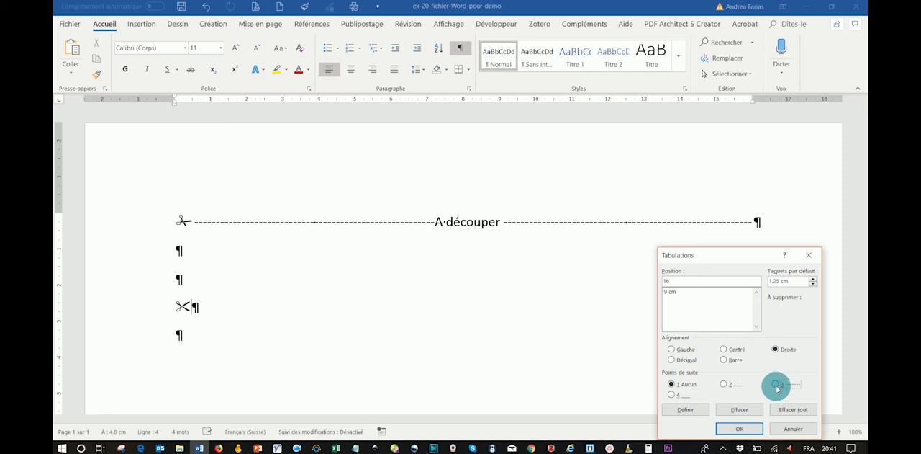
{"action": "left_click", "coordinate": [776, 385]}
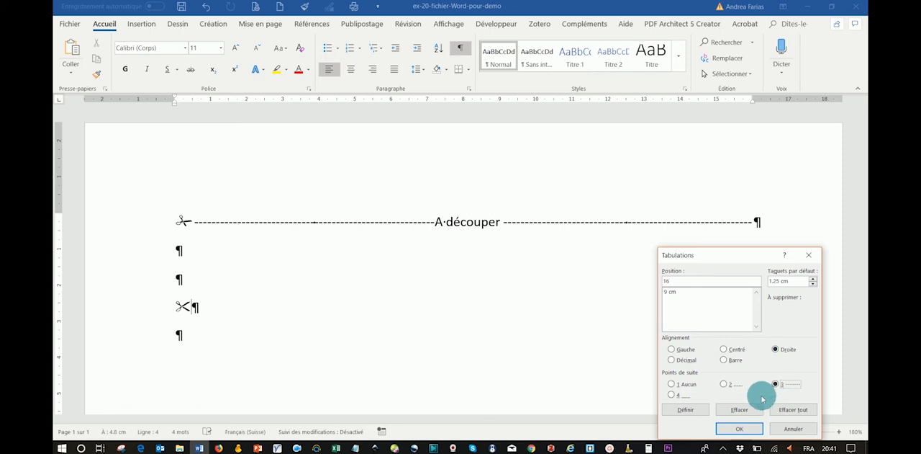
{"action": "left_click", "coordinate": [691, 410]}
{"action": "left_click", "coordinate": [673, 291]}
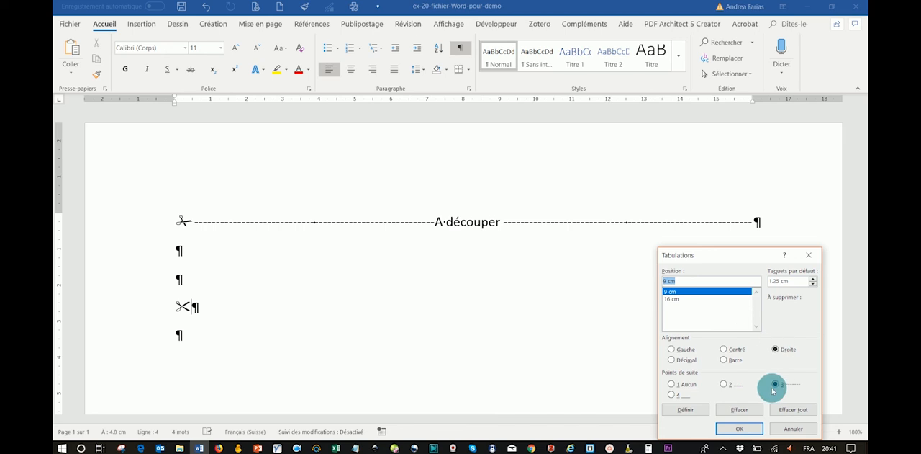
{"action": "left_click", "coordinate": [668, 299]}
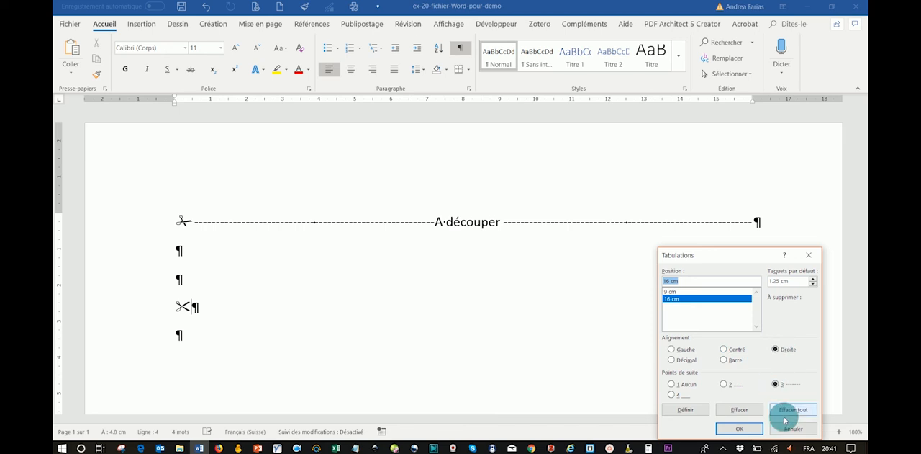
{"action": "left_click", "coordinate": [741, 429]}
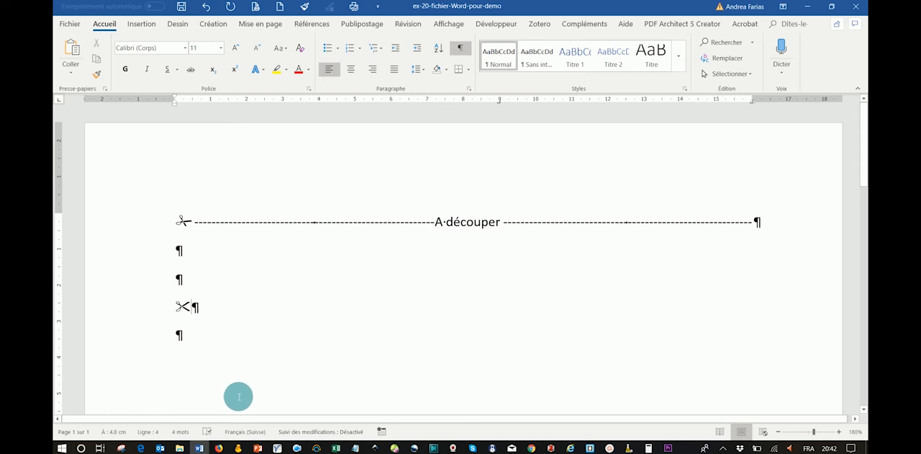
Complete the cut line after the scissors with a dashed tab, the text "A découper" and another dashed tab
{"action": "key", "text": "Tab"}
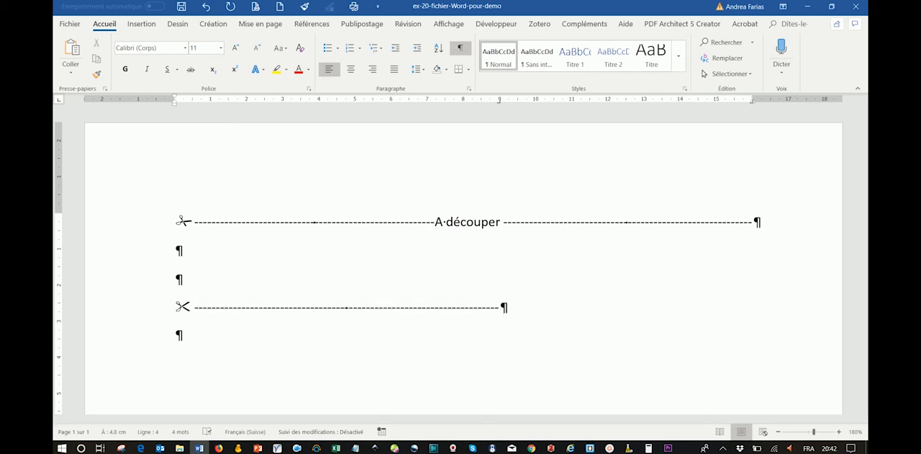
{"action": "type", "text": "A"}
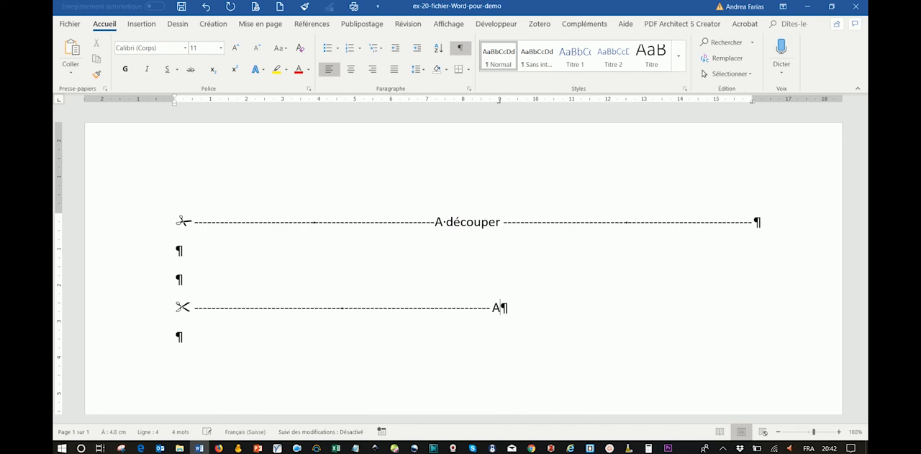
{"action": "type", "text": " découper"}
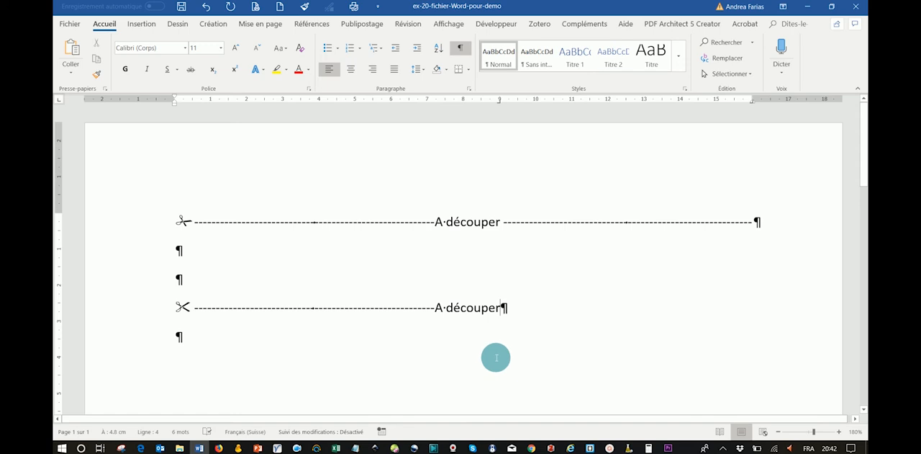
{"action": "key", "text": "Tab"}
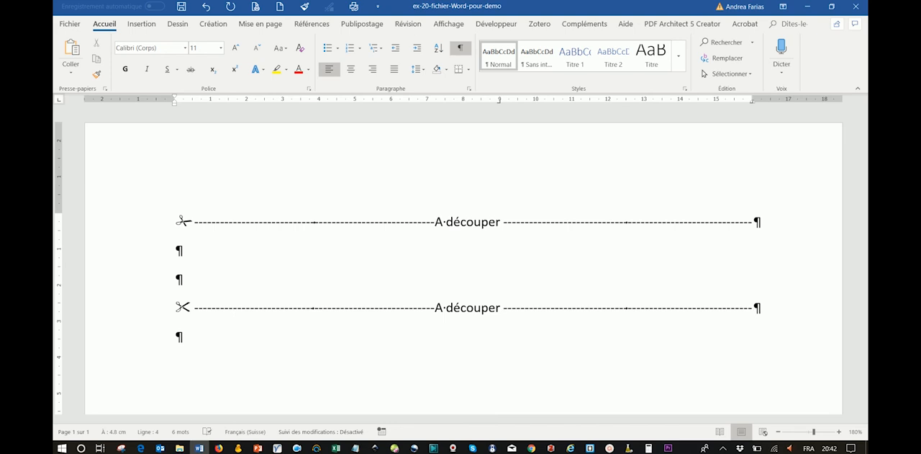